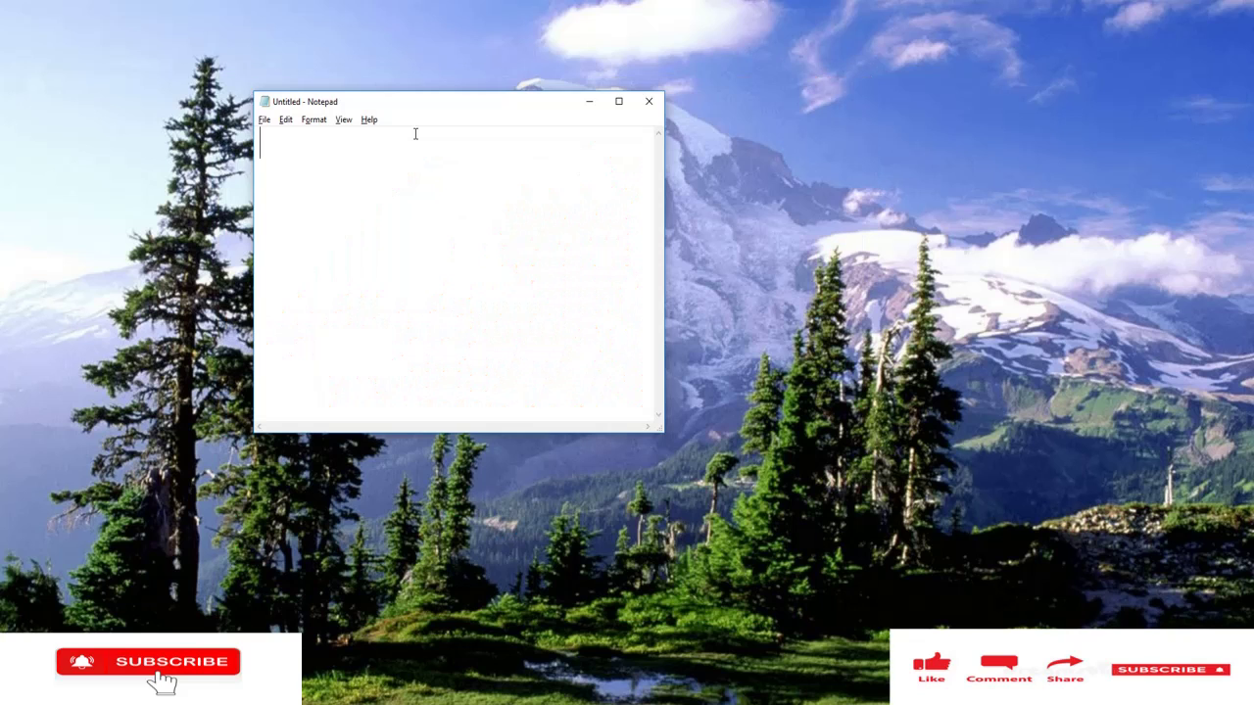
# - List four questions on separate lines: What is Save?, How to Save a file?, Shortcut?, Extention?
pyautogui.write('What ')
pyautogui.write('is Save')
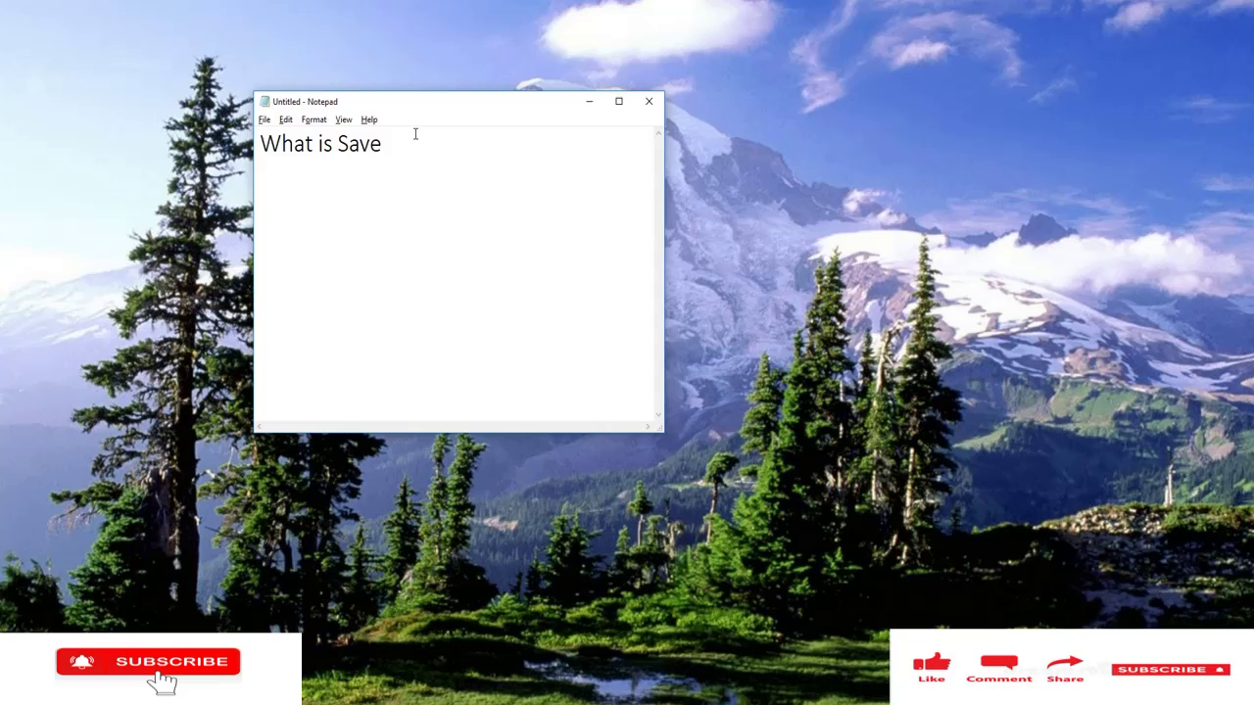
pyautogui.write('?')
pyautogui.press('Return')
pyautogui.write('How to Save a file')
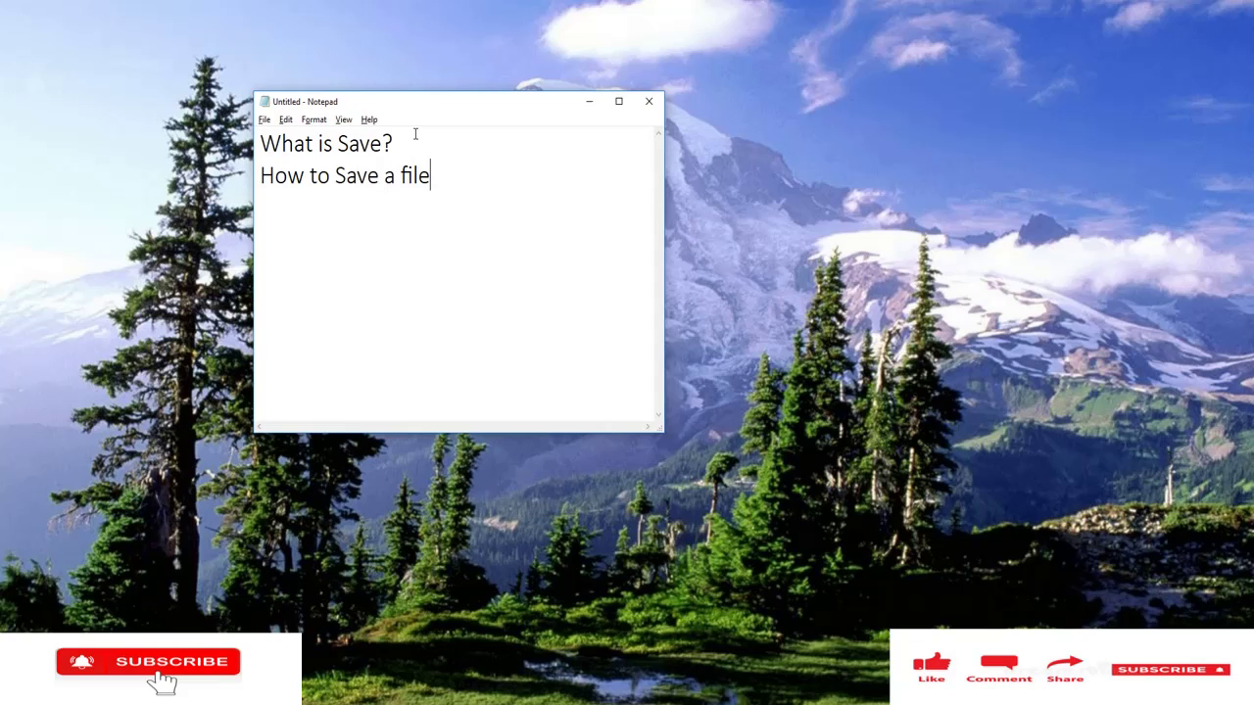
pyautogui.write('?')
pyautogui.press('Return')
pyautogui.write('Shortcut?')
pyautogui.press('Return')
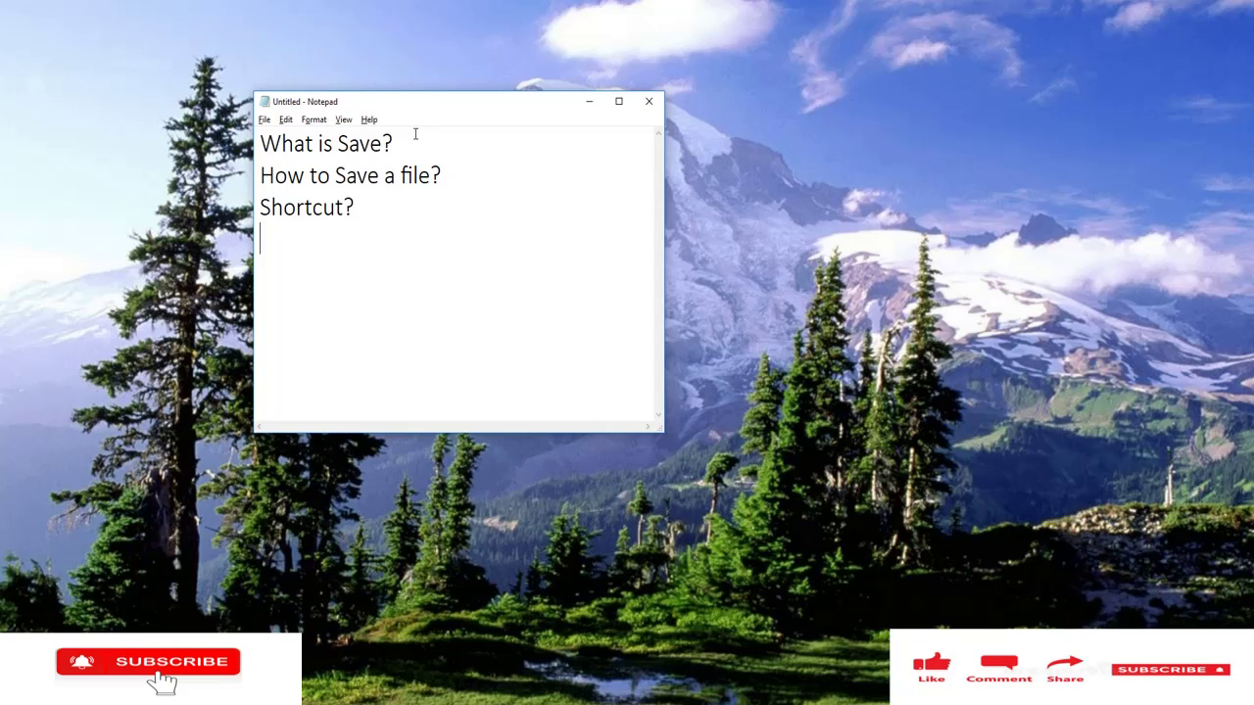
pyautogui.write('Extention?')
pyautogui.press('Return')
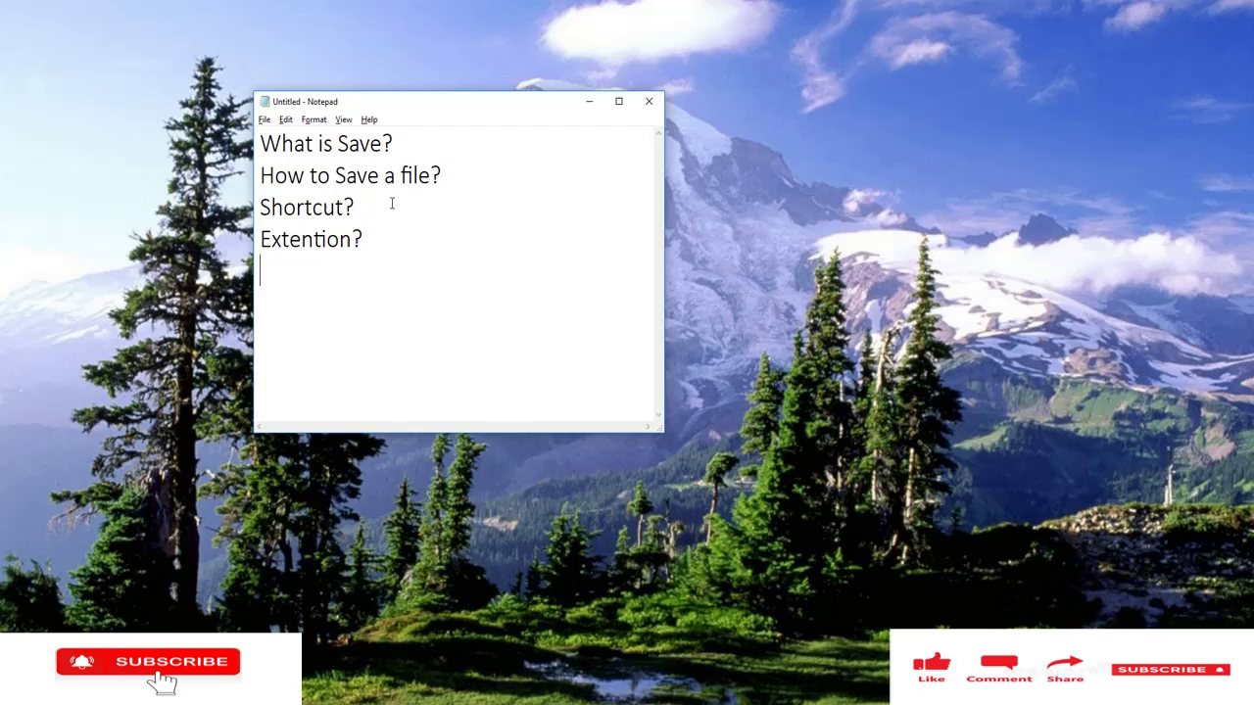
# - Answer 'What is Save?' with '- It is used to save a document which you want to save with a name'
pyautogui.click(414, 139)
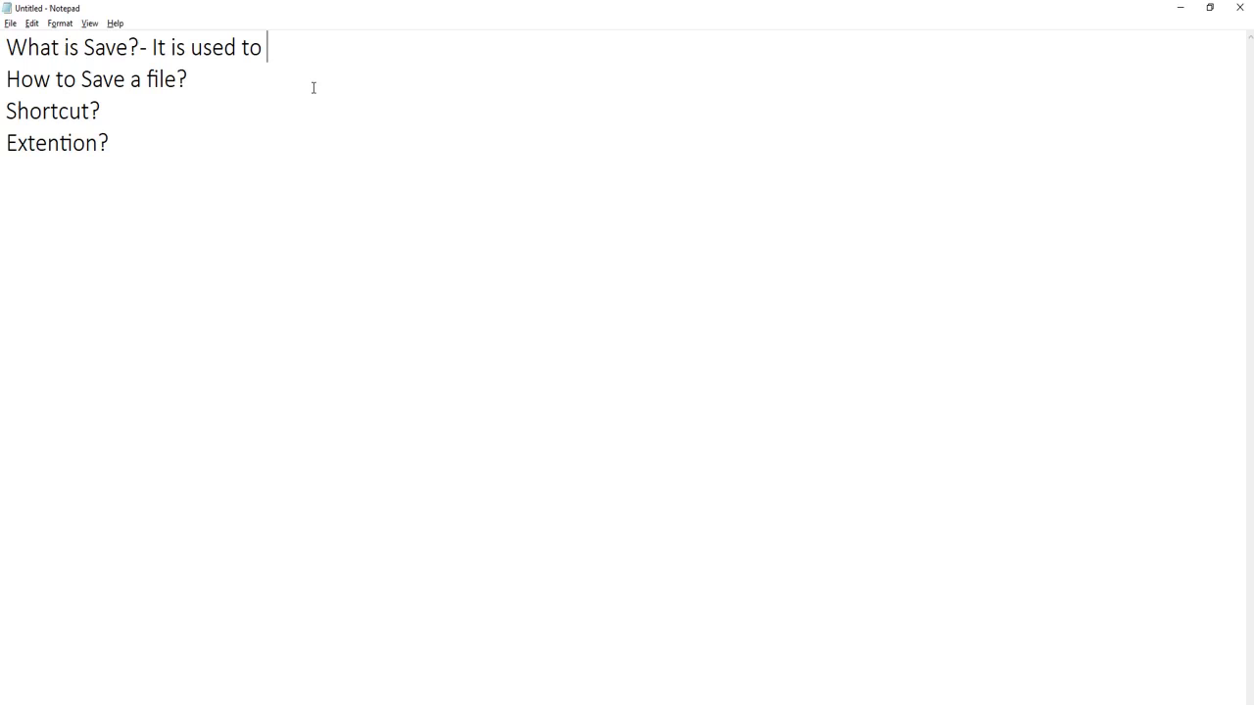
pyautogui.write('save a documen')
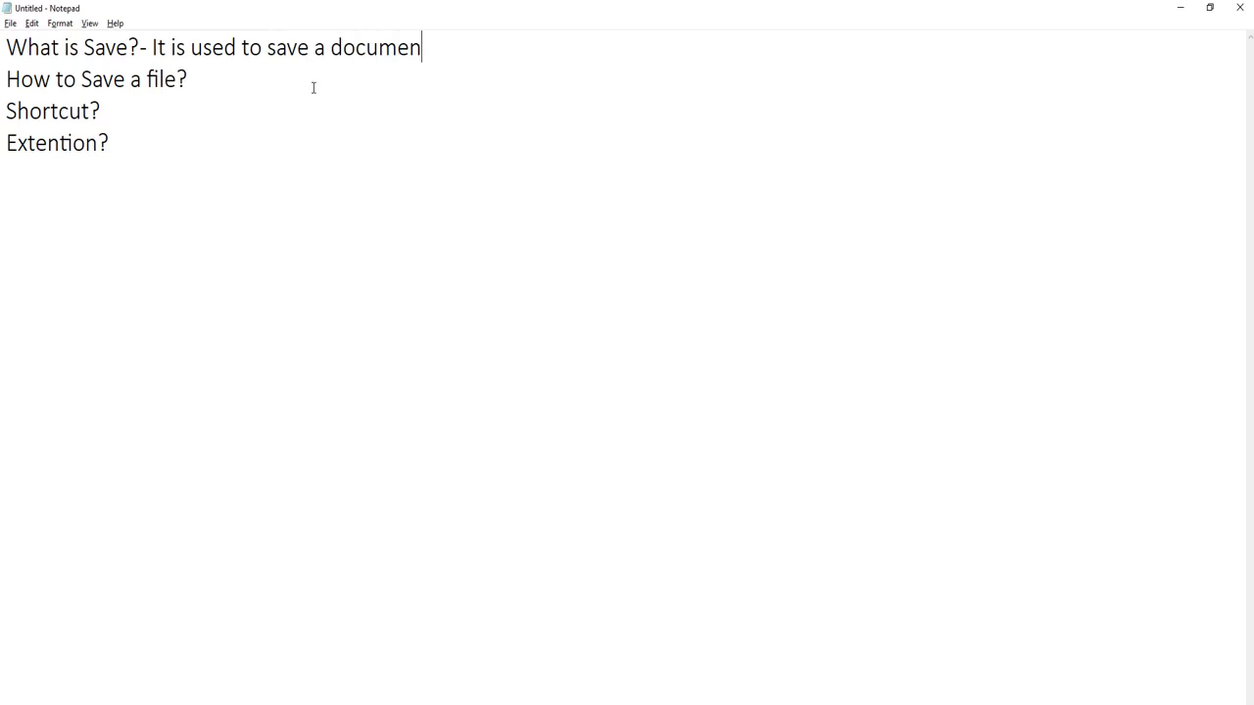
pyautogui.write('t which you want ')
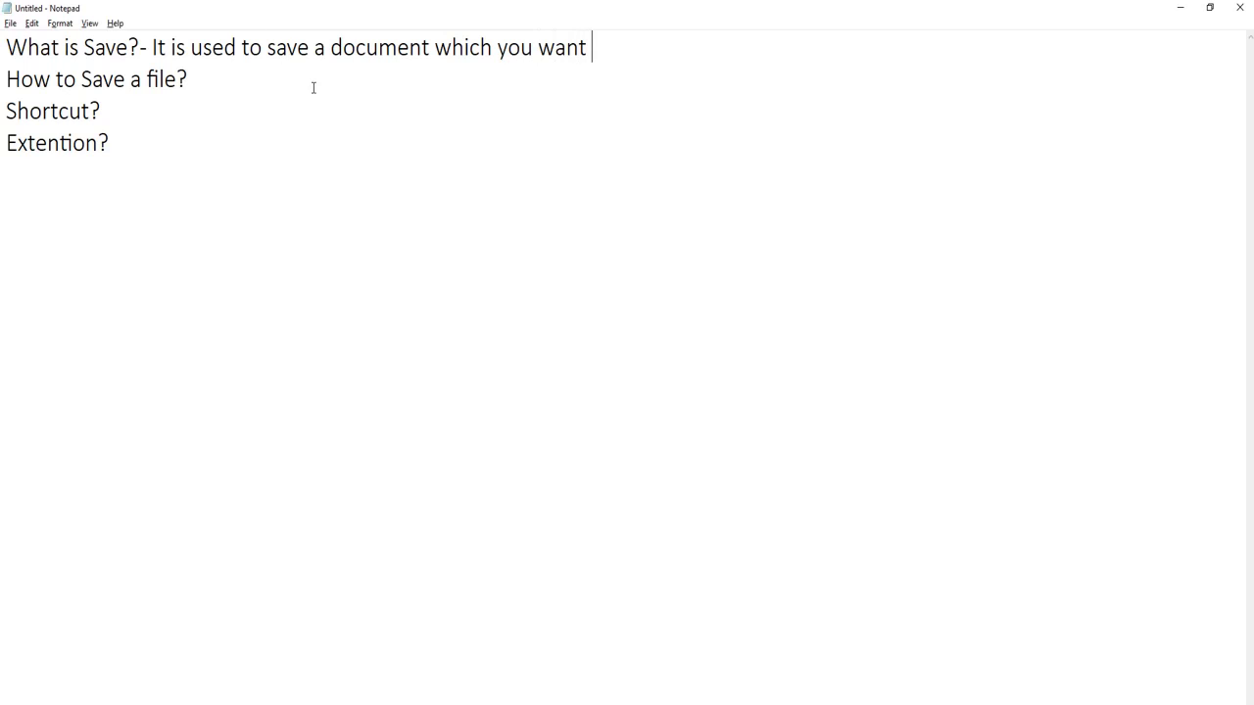
pyautogui.write('to save with th')
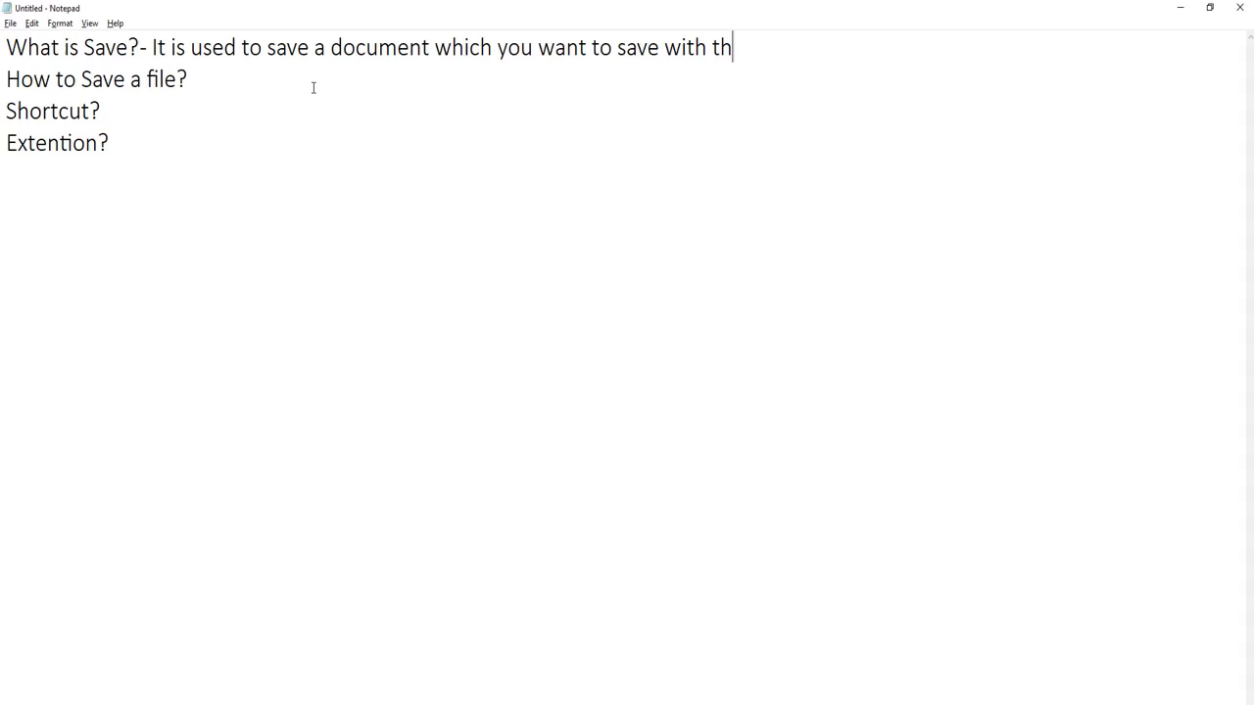
pyautogui.press('BackSpace')
pyautogui.press('BackSpace')
pyautogui.write('a name')
# - Minimize Notepad and enter the headers Depar and Salary in A1:B1
pyautogui.doubleClick(588, 17)
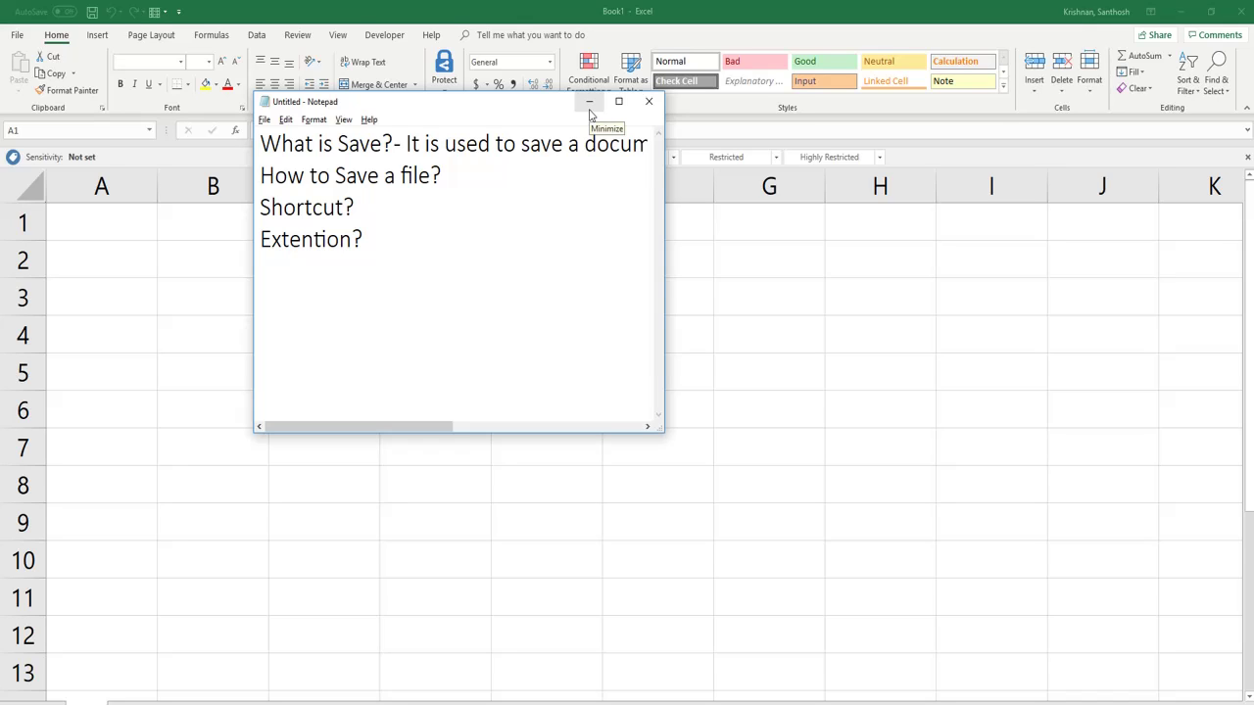
pyautogui.click(590, 104)
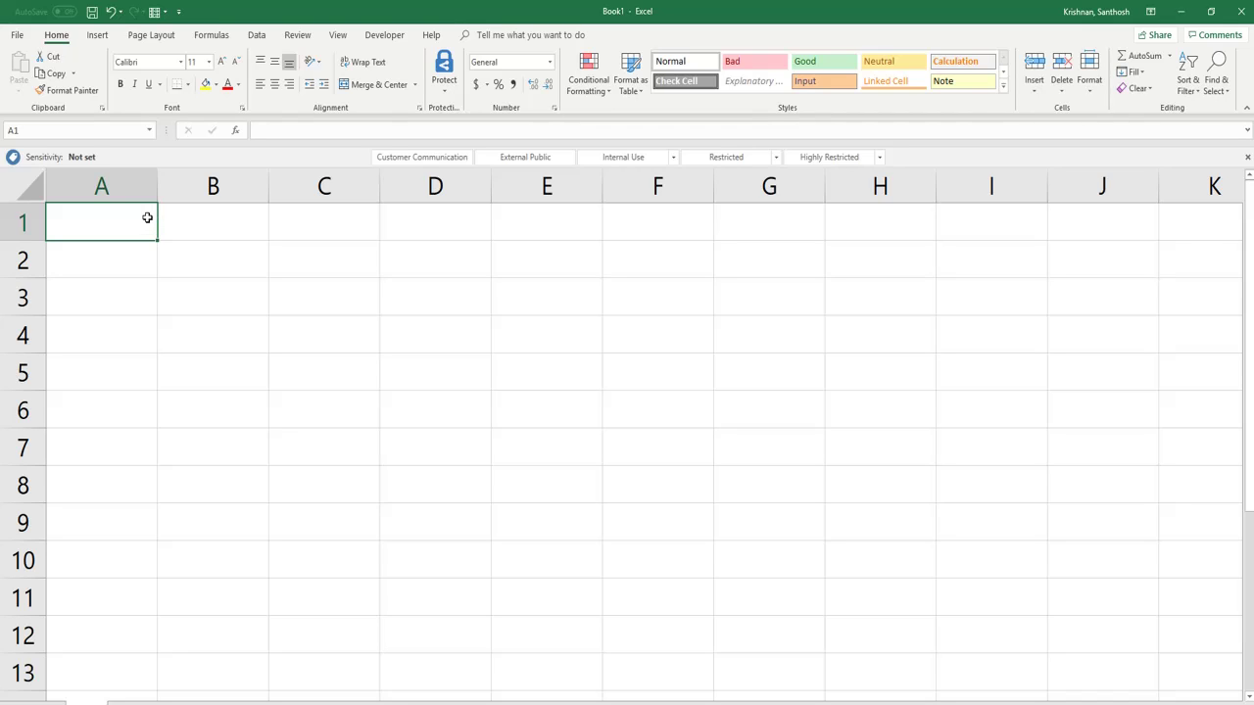
pyautogui.write('De')
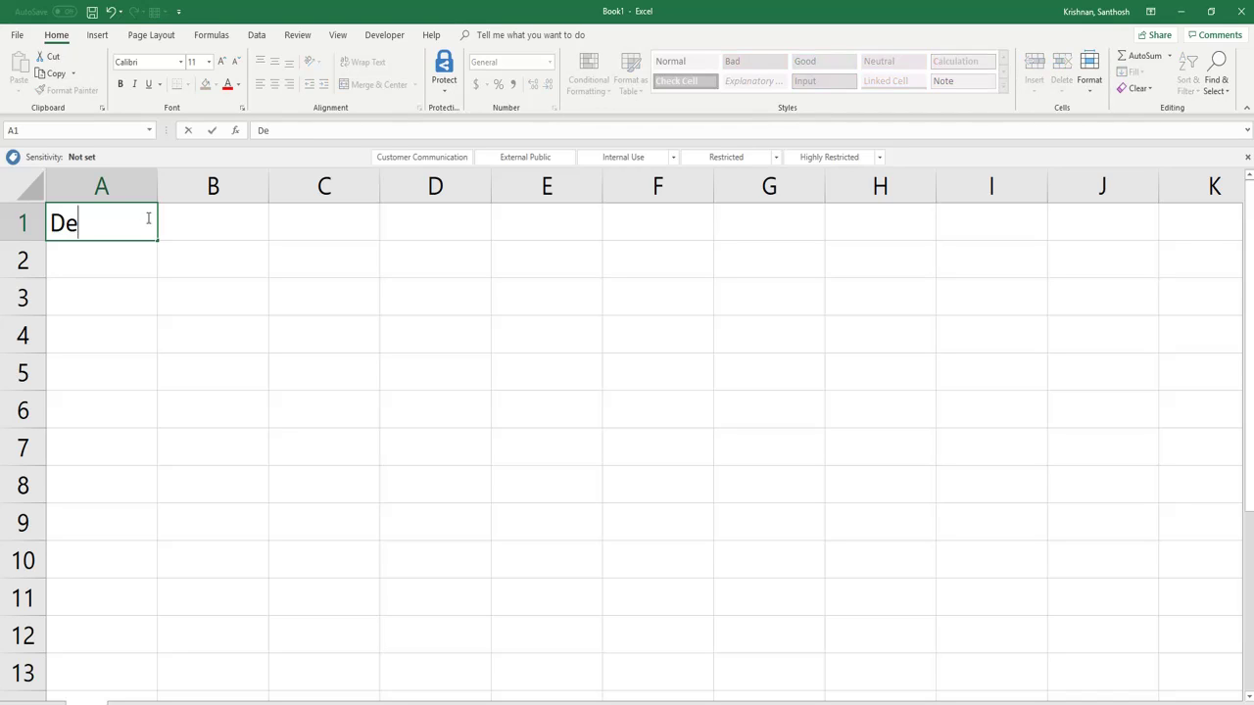
pyautogui.write('par')
pyautogui.press('Tab')
pyautogui.write('Sa')
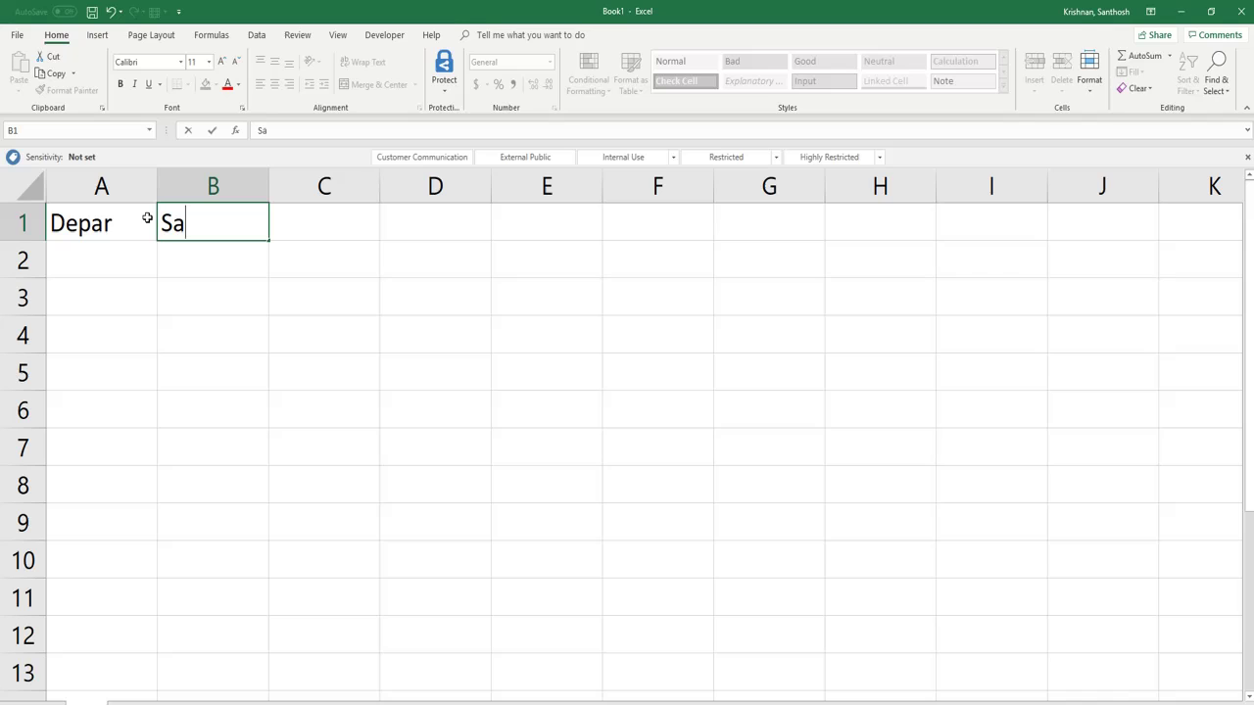
pyautogui.write('lary')
pyautogui.press('Return')
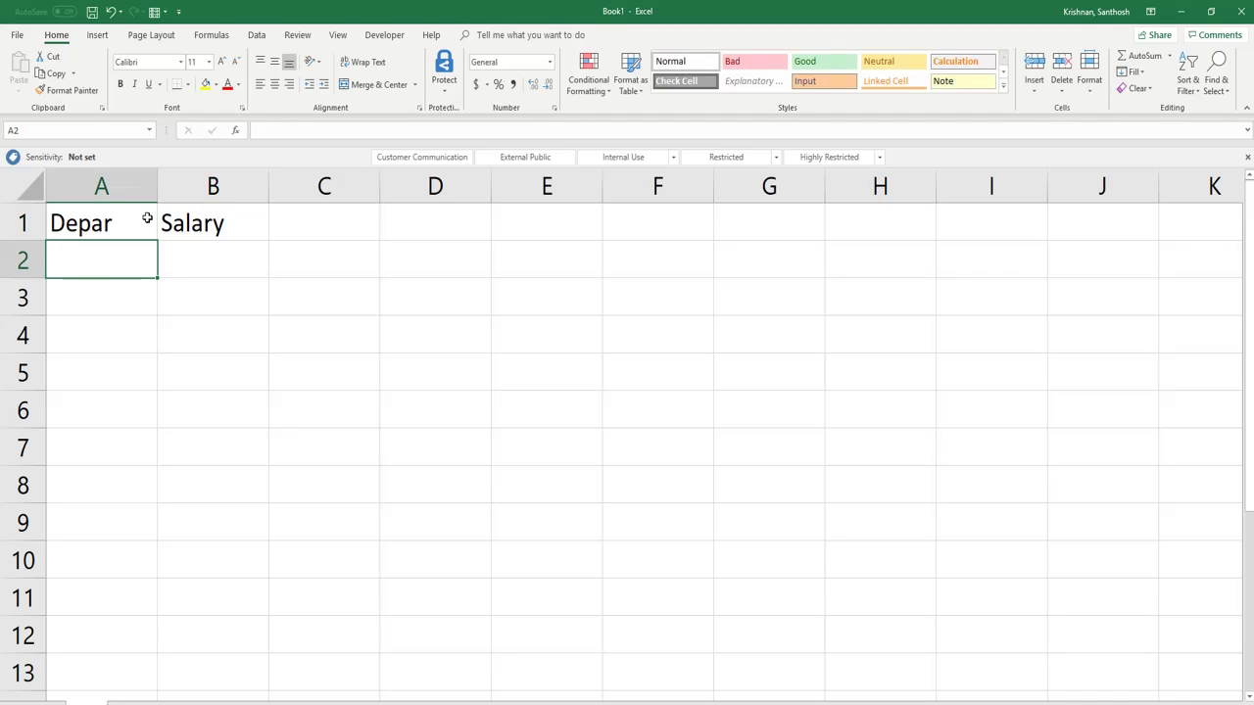
# - Enter the departments HR, Finance and Marketing in A2:A4
pyautogui.write('HR')
pyautogui.press('Return')
pyautogui.write('Finance')
pyautogui.press('Return')
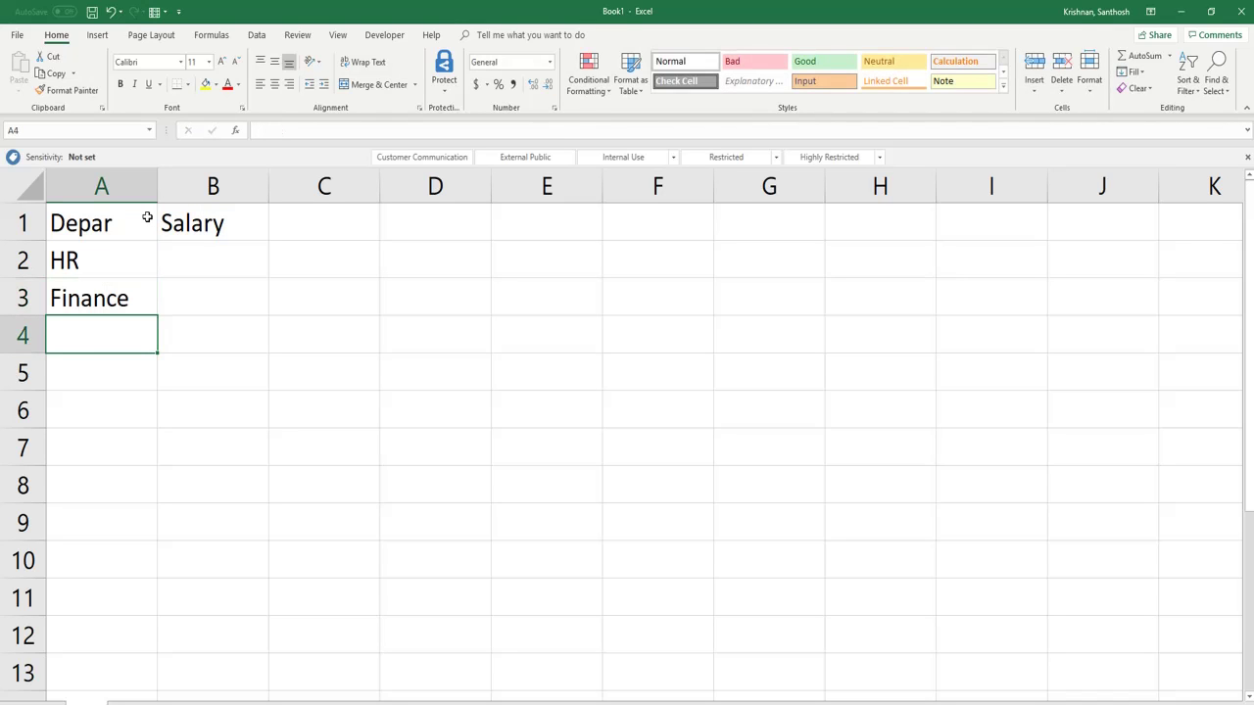
pyautogui.write('Marketing')
pyautogui.press('Right')
pyautogui.press('Up')
pyautogui.press('Up')
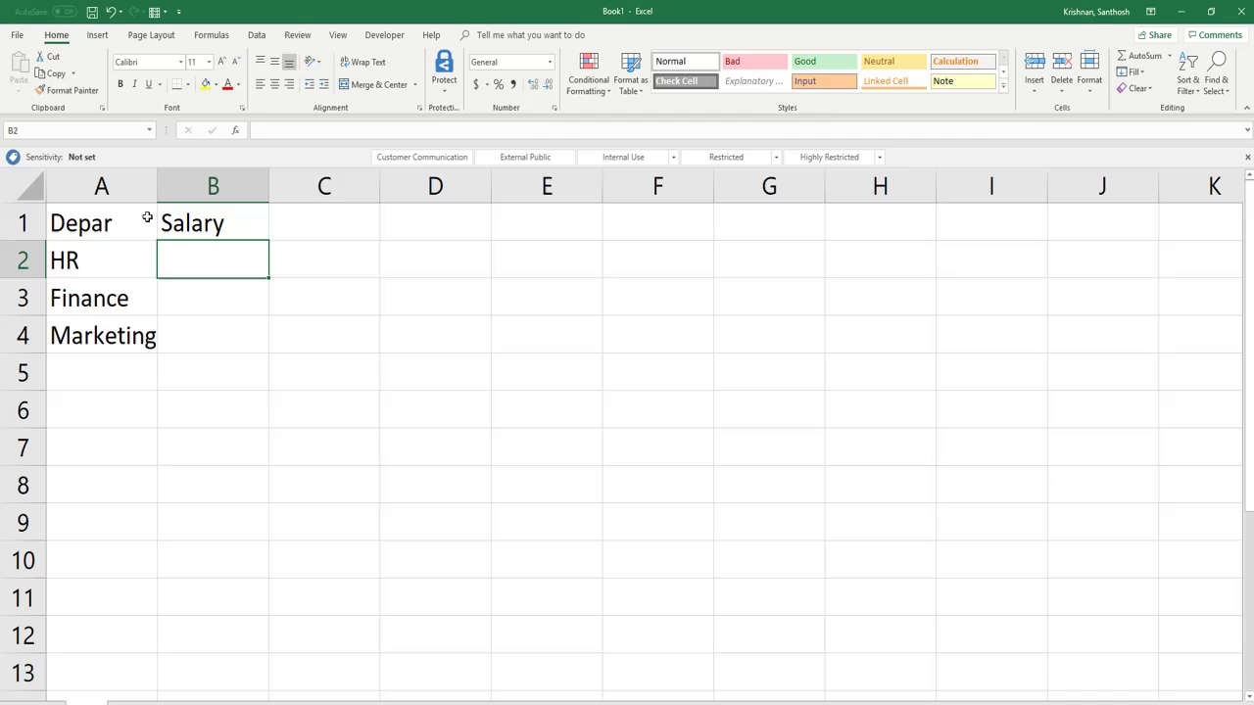
# - Enter salaries 10000, 20000 and 30000 in B2:B4 and widen column A to fit Marketing
pyautogui.write('10000')
pyautogui.press('Return')
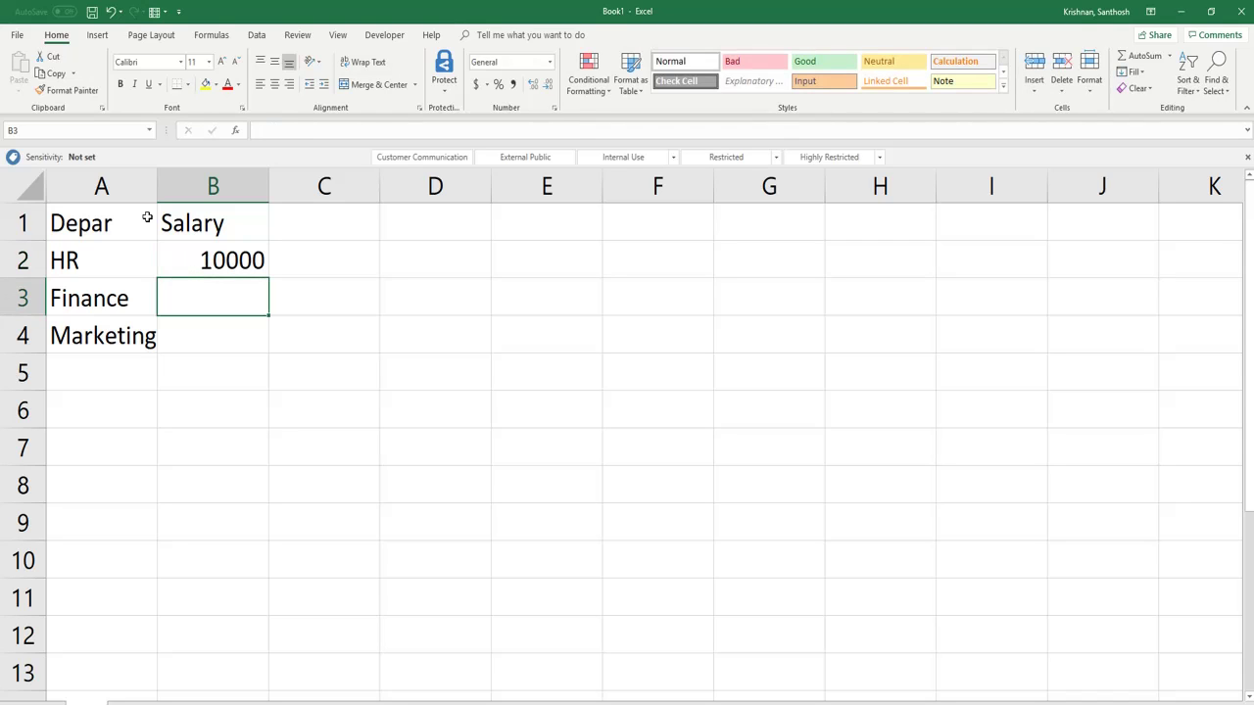
pyautogui.write('20000')
pyautogui.press('Return')
pyautogui.write('30000')
pyautogui.press('Return')
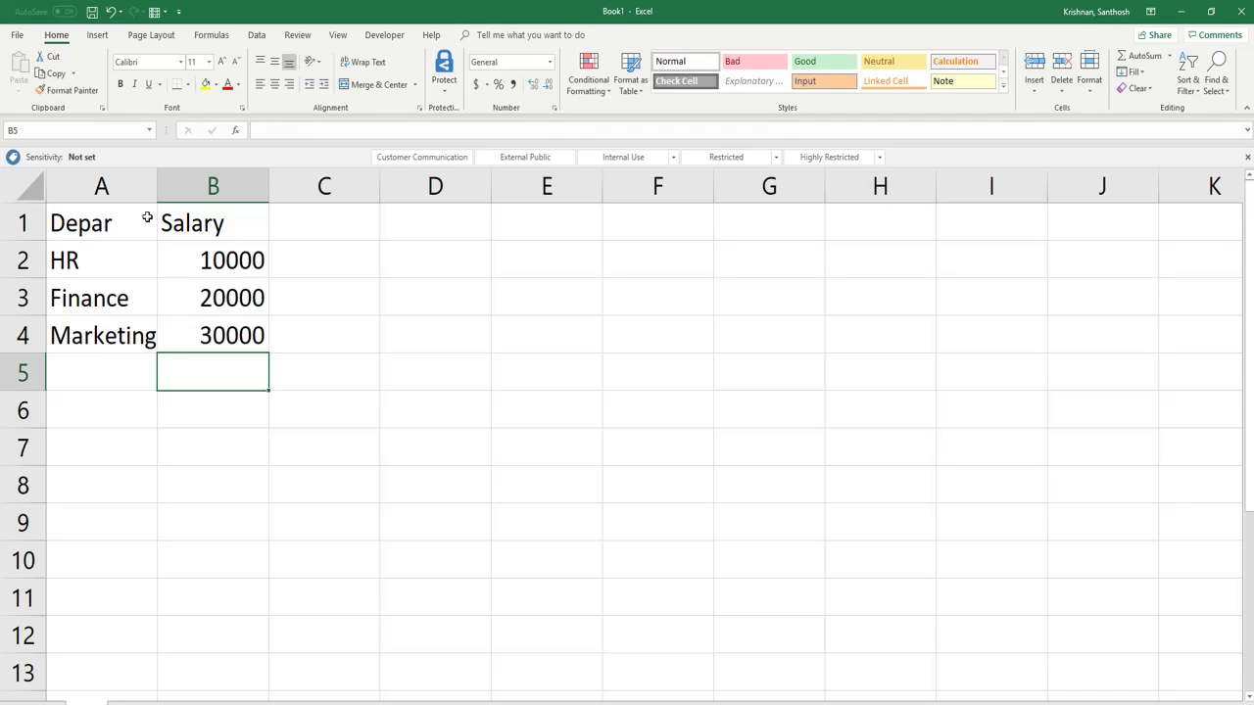
pyautogui.moveTo(157, 188); pyautogui.dragTo(168, 188)
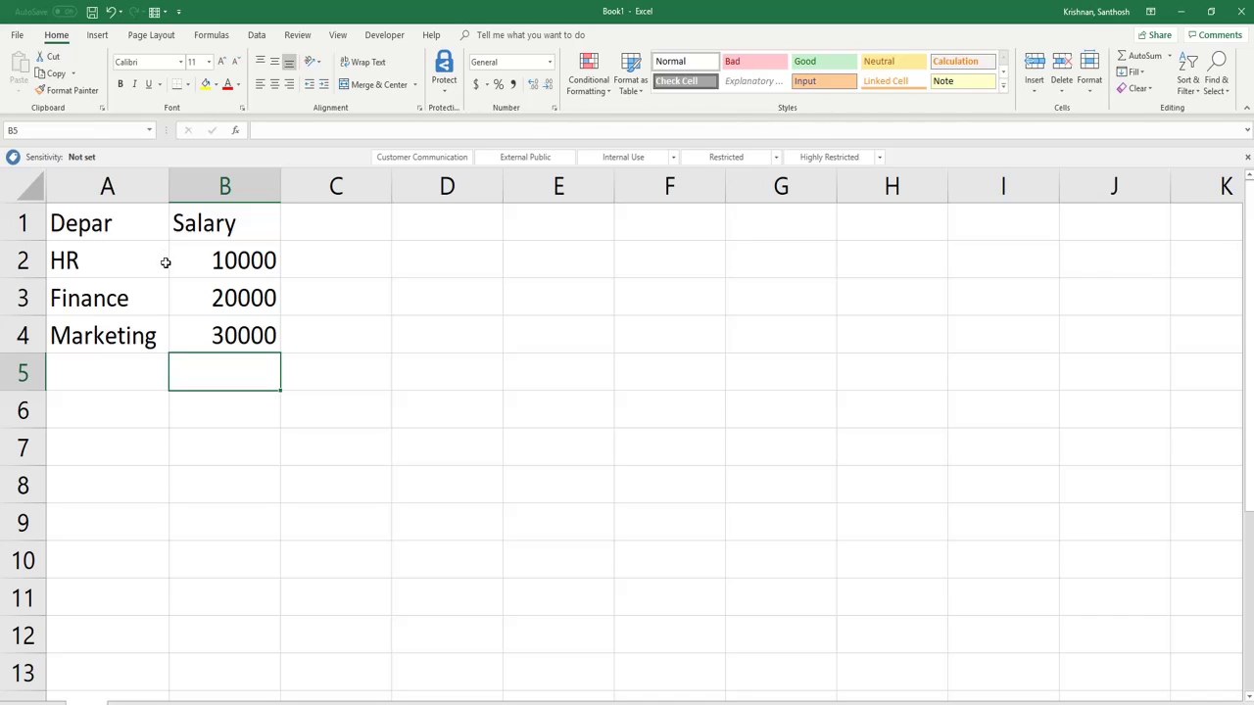
# - Start saving the workbook via File > Save, choosing the Desktop and the file name Book1.xlsx
pyautogui.click(17, 35)
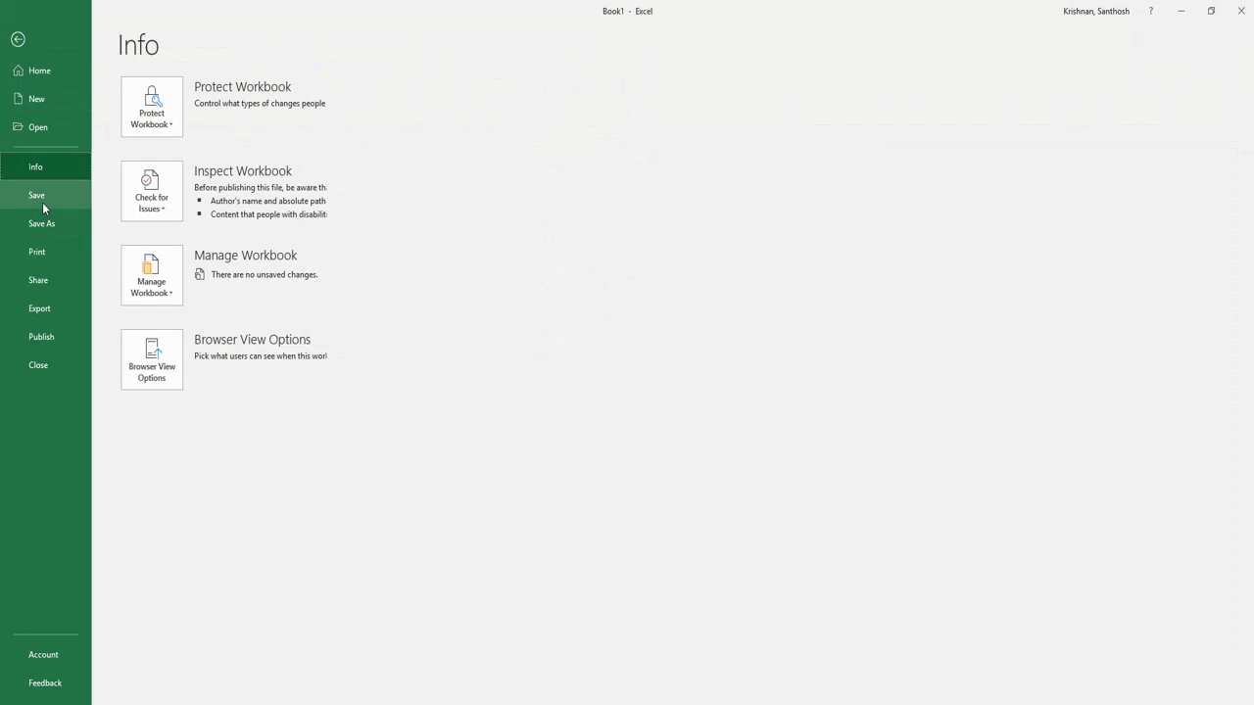
pyautogui.click(18, 44)
pyautogui.click(39, 197)
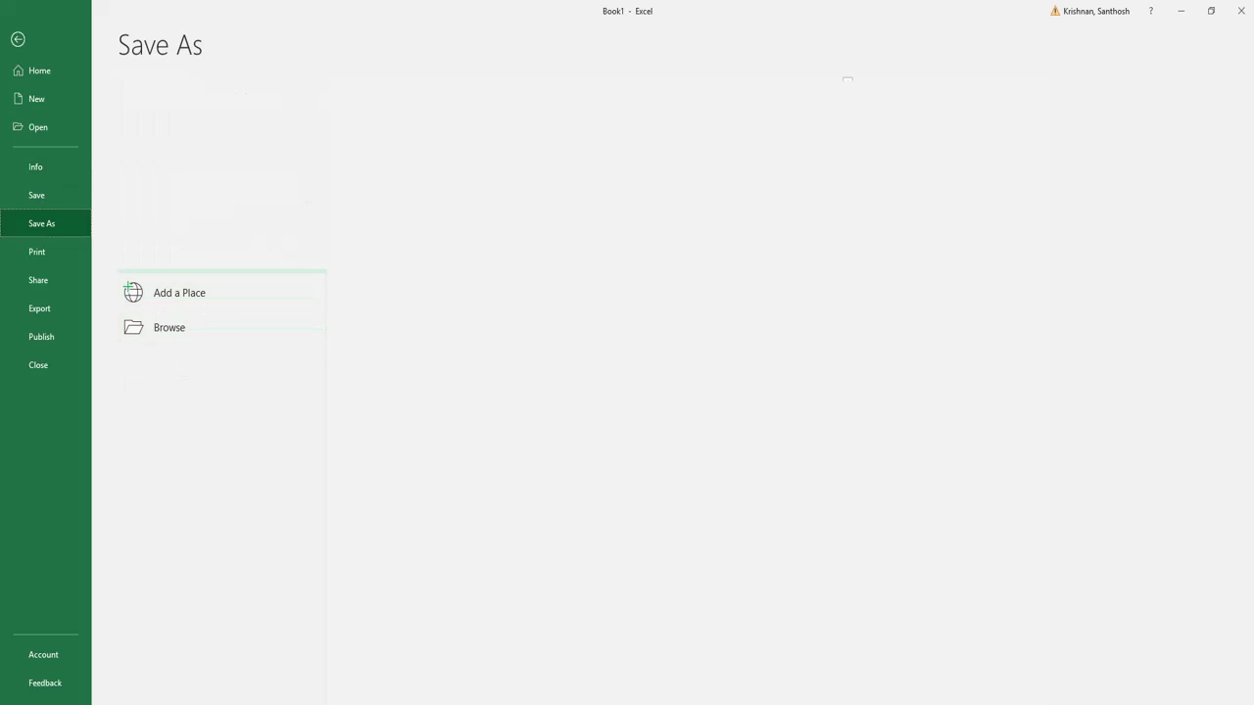
pyautogui.click(193, 338)
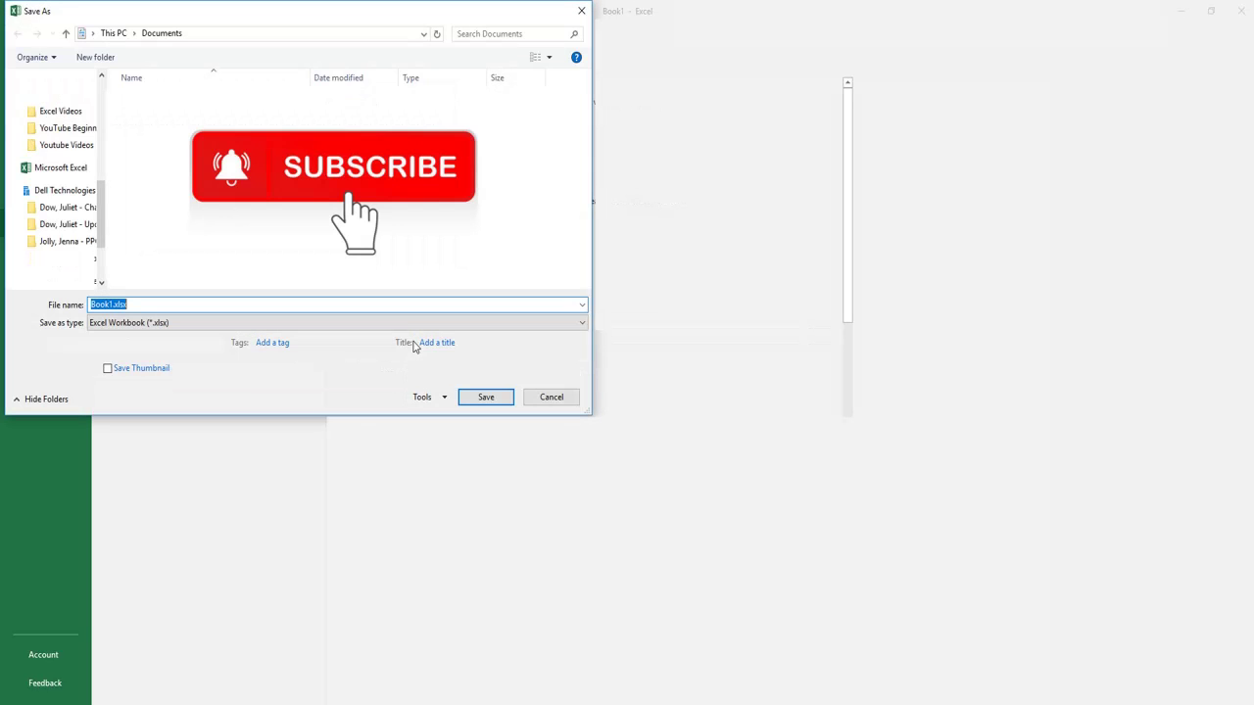
pyautogui.click(55, 154)
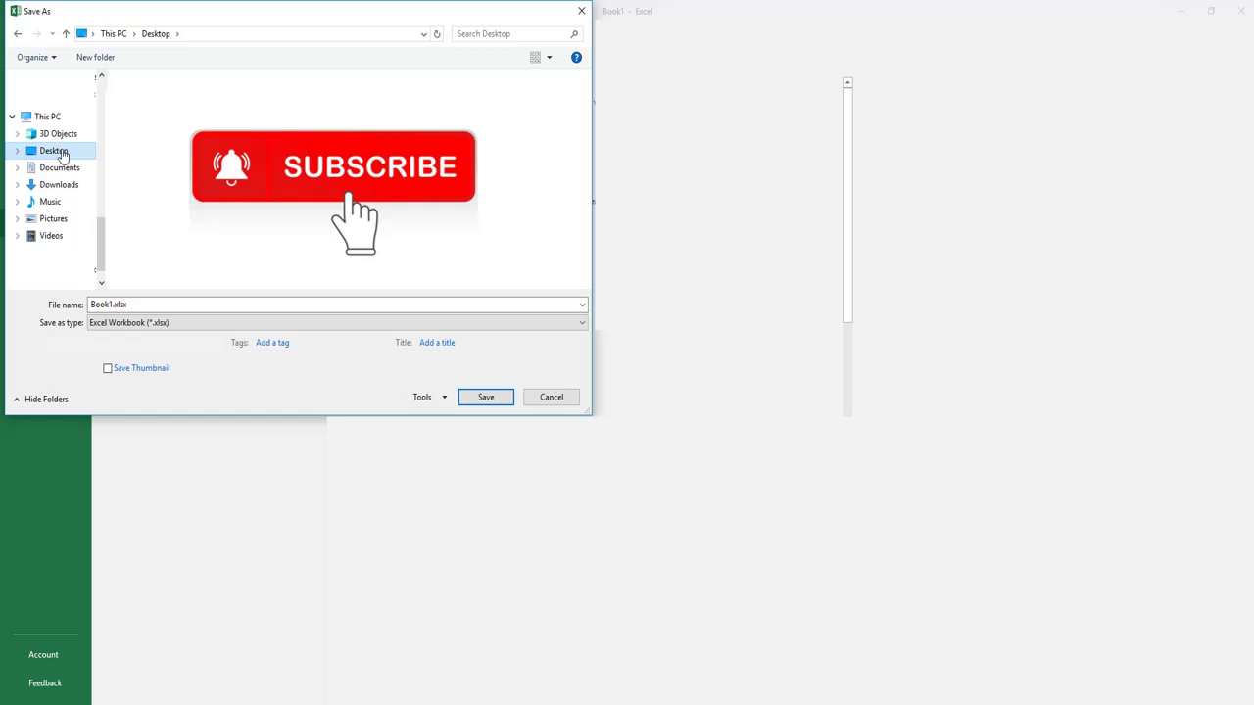
pyautogui.click(115, 304)
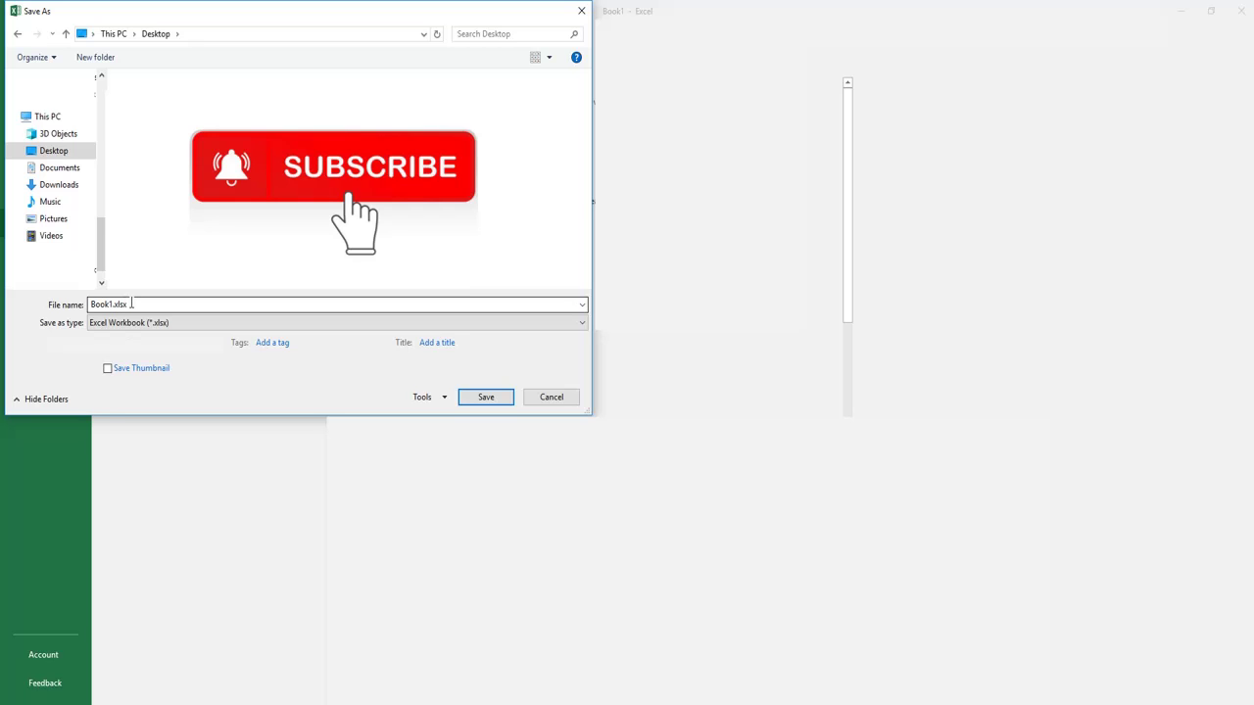
# - Confirm the save as Book1.xlsx, save again with Ctrl+S, and switch back to Notepad
pyautogui.click(486, 398)
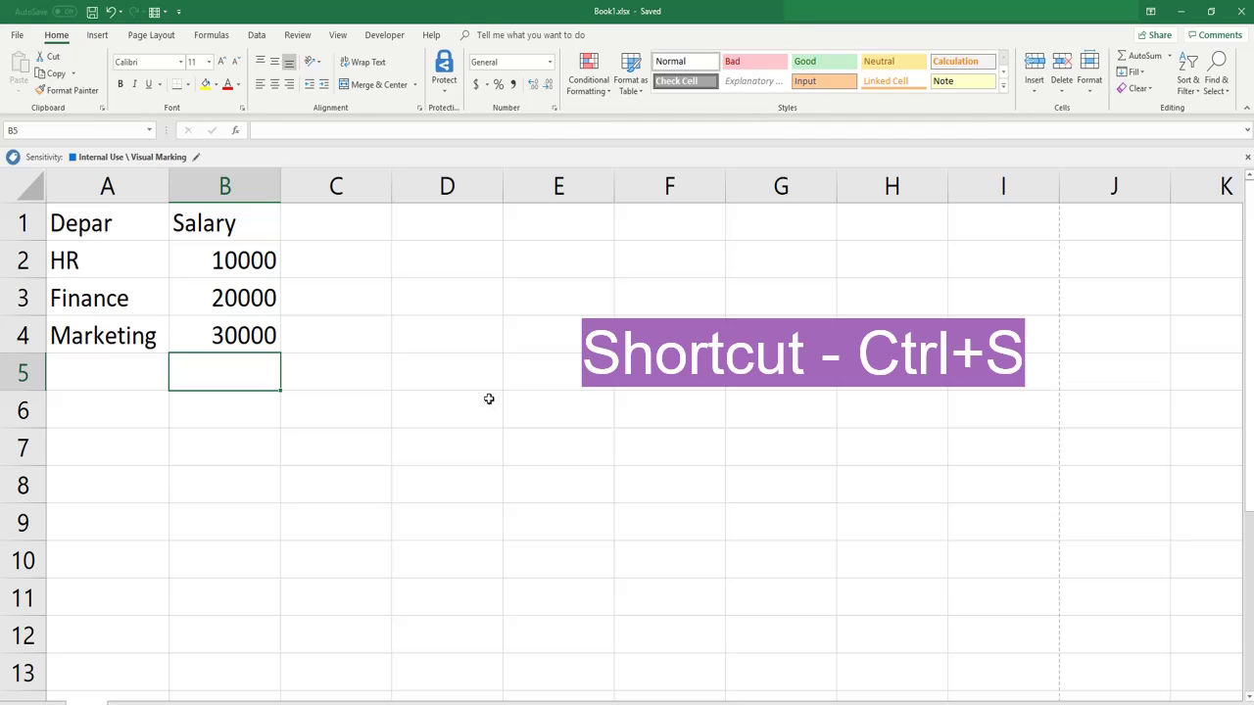
pyautogui.hotkey('ctrl', 's')
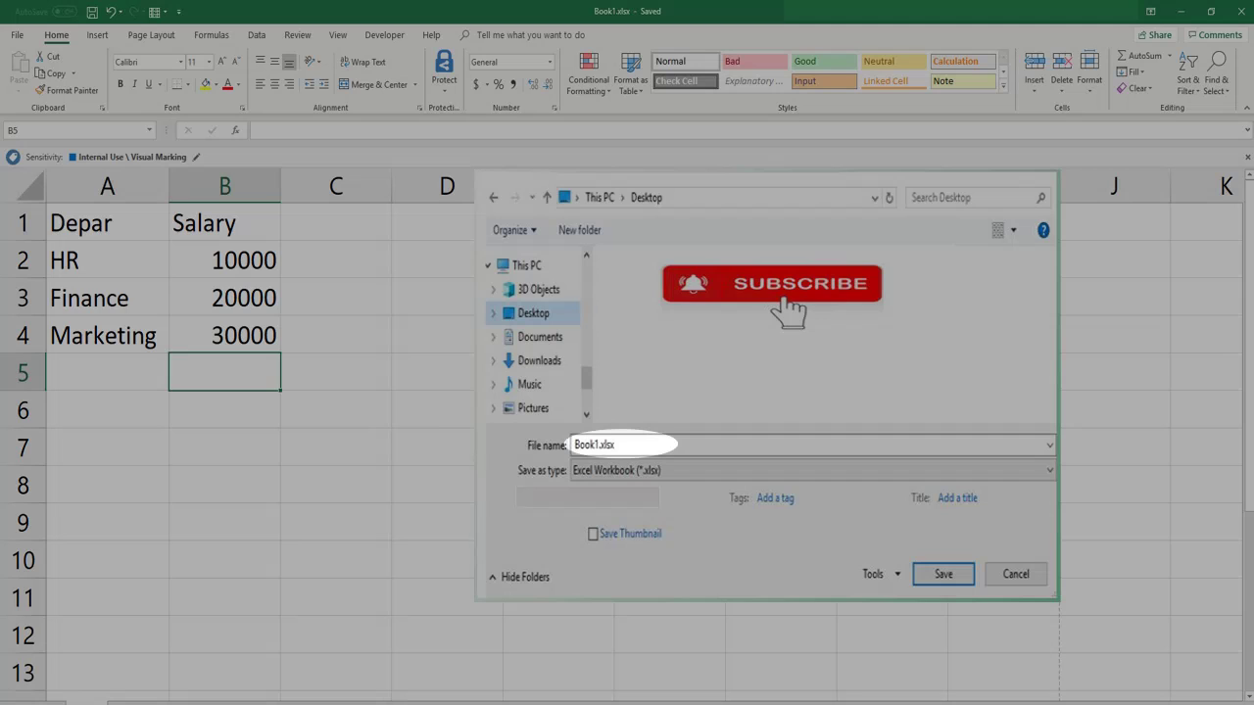
pyautogui.hotkey('alt', 'Tab')
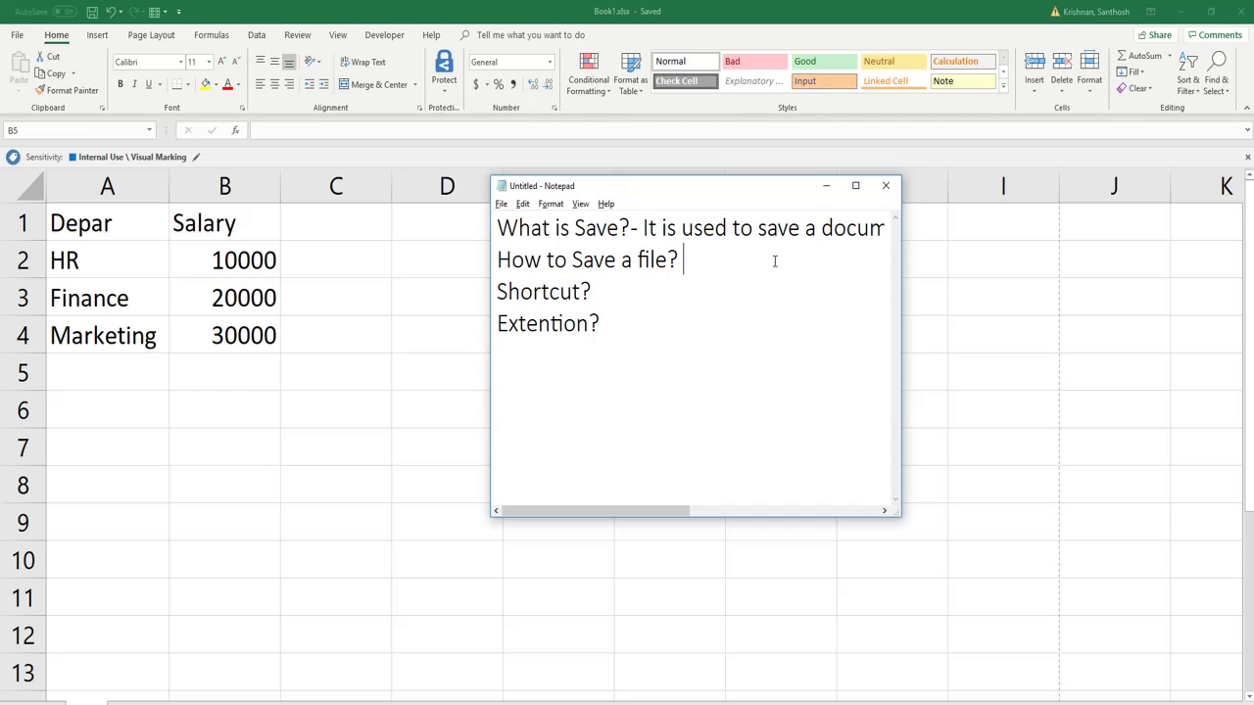
# - Answer the save question with 'File > Save > Folder > Filename' and the shortcut question with Ctrl+S
pyautogui.write('File ')
pyautogui.write('> Save >')
pyautogui.write(' Fo')
pyautogui.write('lder > Filenam')
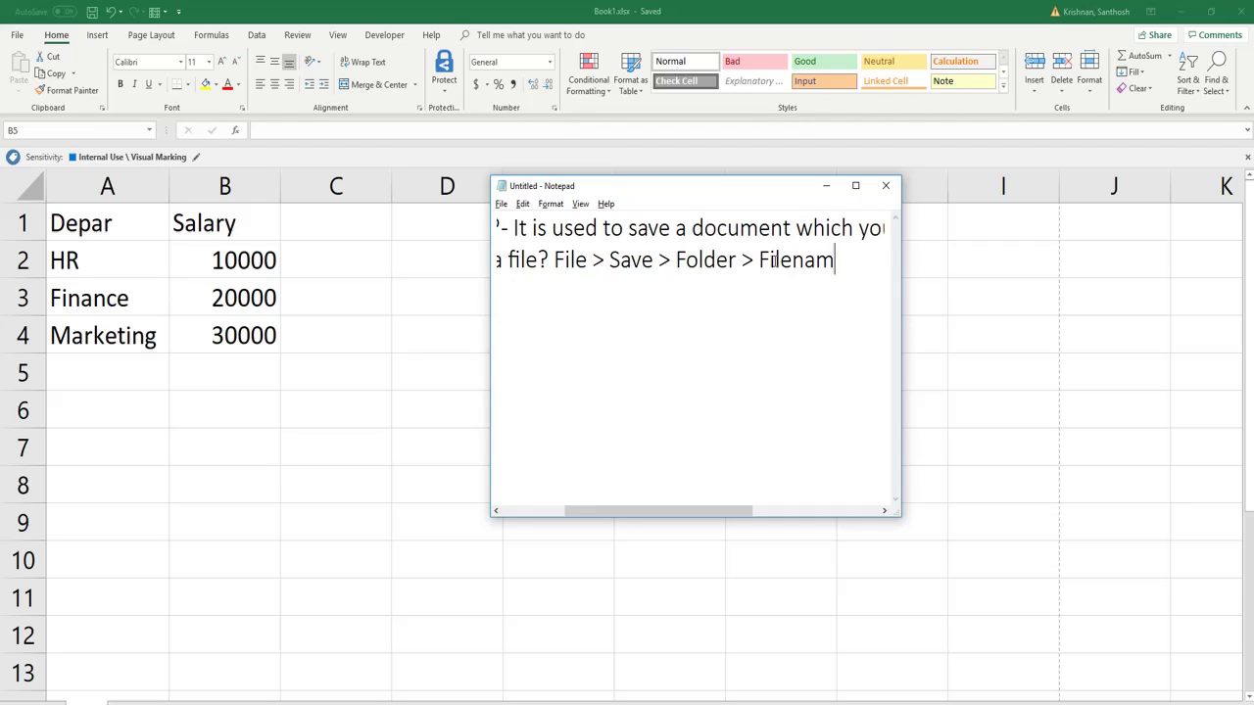
pyautogui.write('e')
pyautogui.press('Return')
pyautogui.write('x')
pyautogui.click(626, 323)
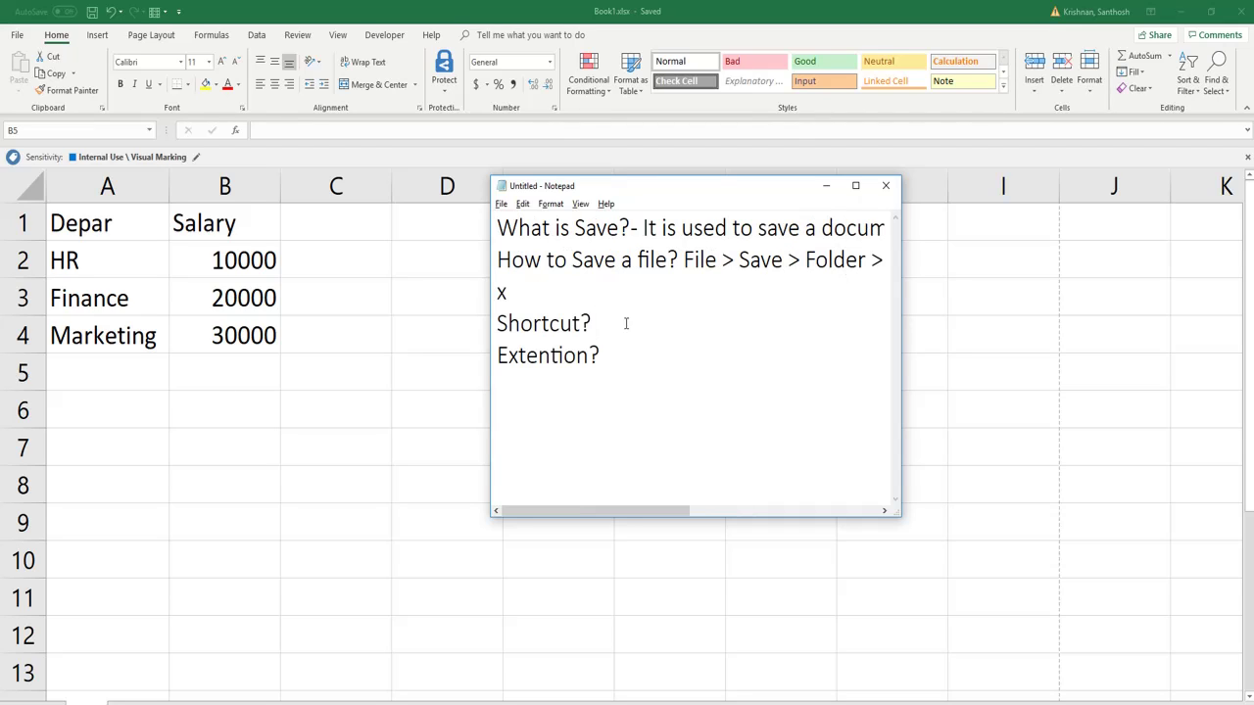
pyautogui.write('Ctrl')
pyautogui.write('+S')
# - Answer 'Extention?' with the extensions .XlSX, .CSV and .XlSM
pyautogui.click(620, 359)
pyautogui.write('.Xls')
pyautogui.press('BackSpace')
pyautogui.write('SX, .')
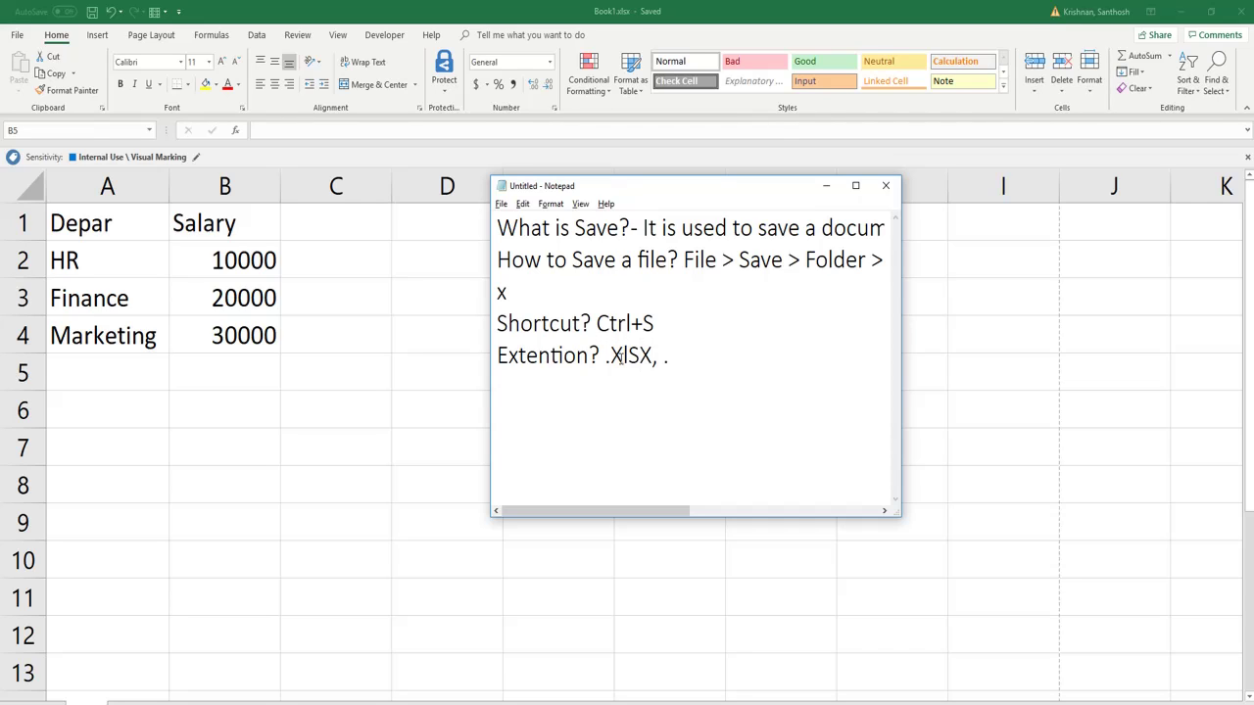
pyautogui.write('CSV')
pyautogui.write(', ')
pyautogui.write('.')
pyautogui.write('XL')
pyautogui.press('BackSpace')
pyautogui.write('lS')
pyautogui.write('M')
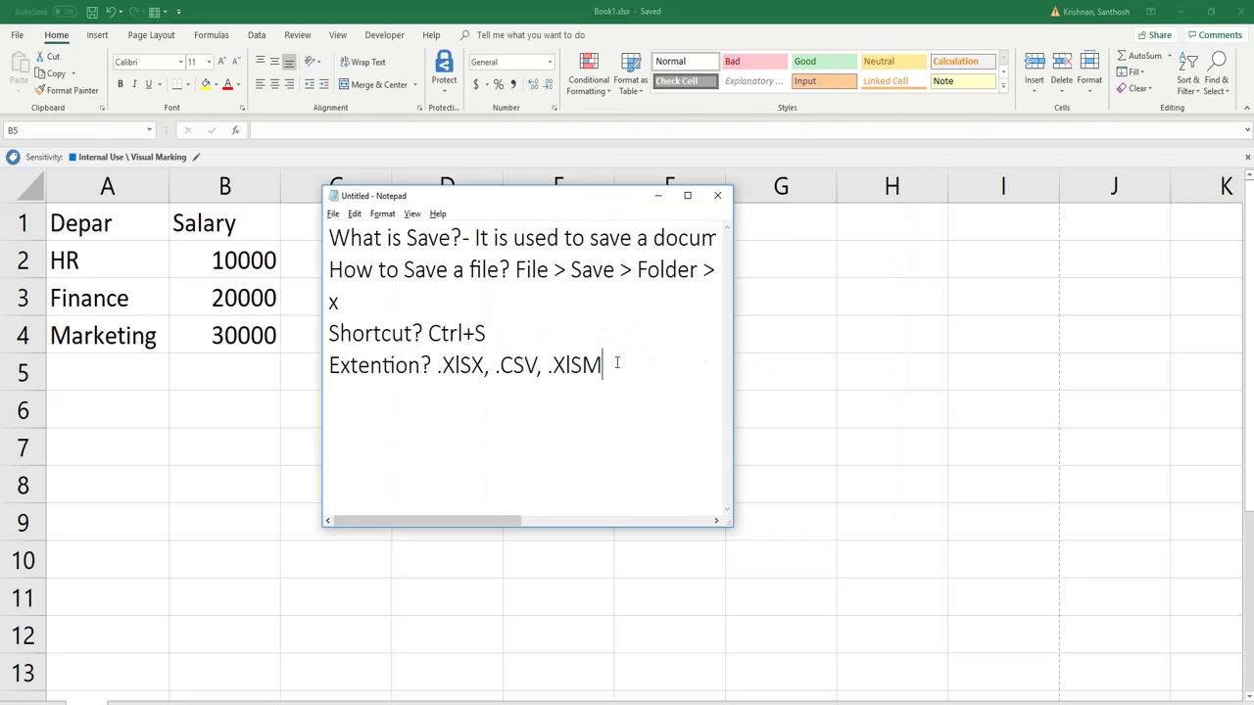